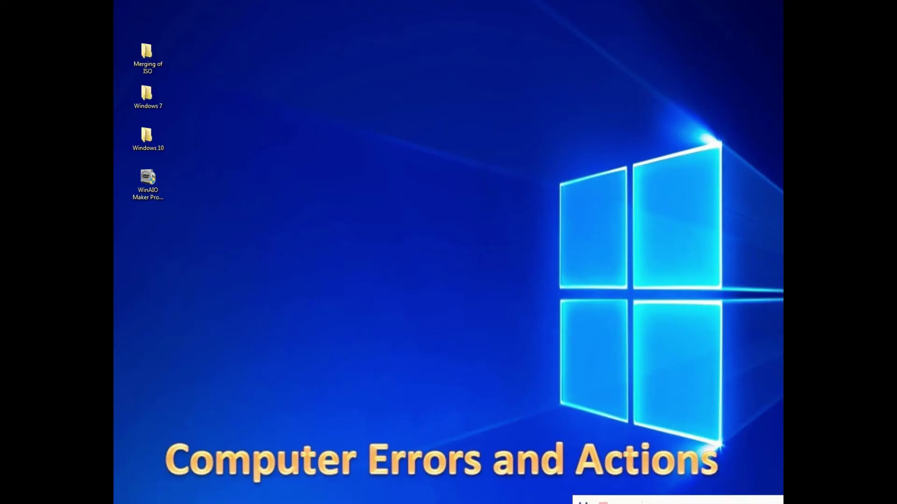
Launch WinAIO Maker Pro as administrator, then select and deselect the Windows 7 and 10 desktop folders
double_click(145, 182)
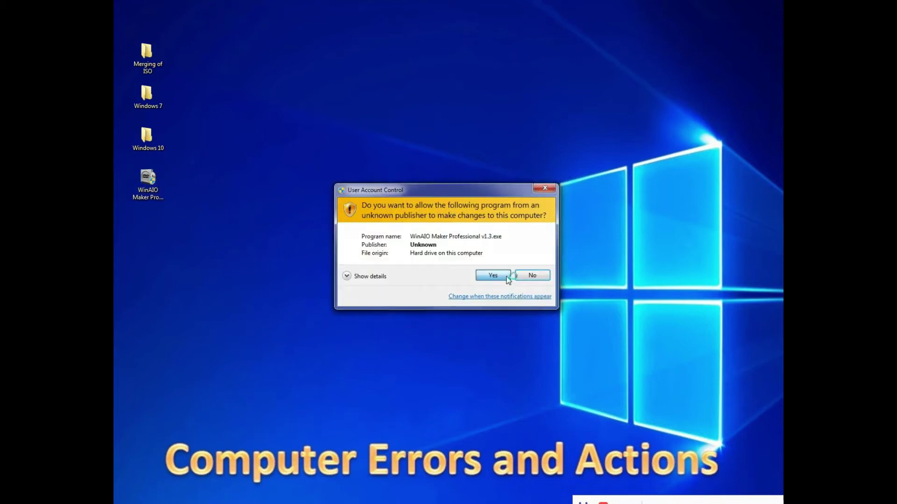
click(506, 276)
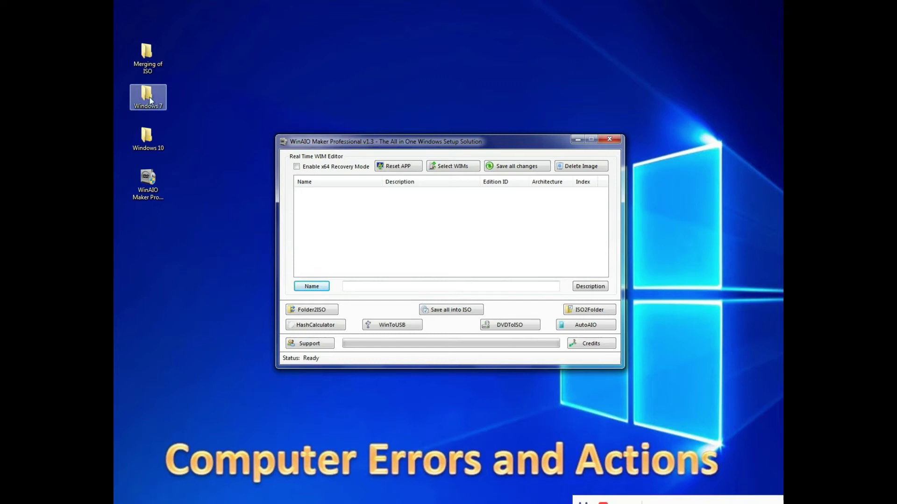
click(190, 161)
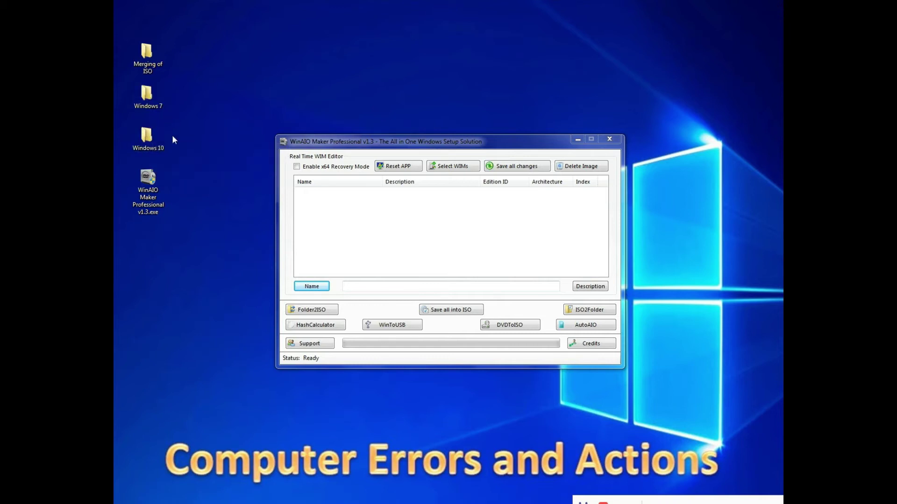
drag(156, 137, 143, 98)
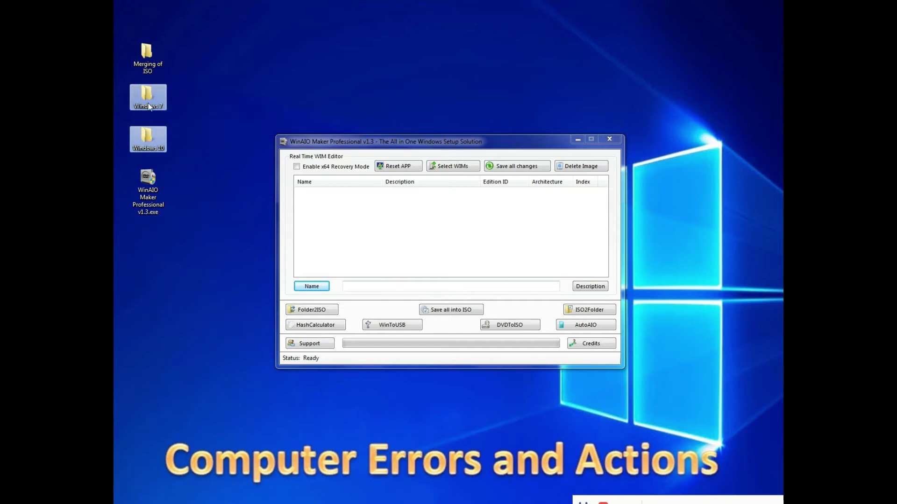
click(204, 125)
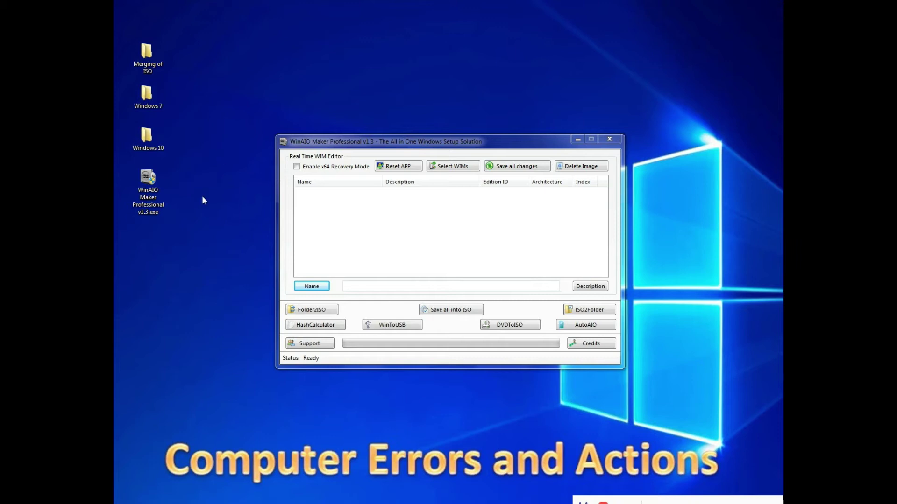
Load Desktop\Windows 7\sources\install.wim into the editor, showing its eleven editions
click(454, 166)
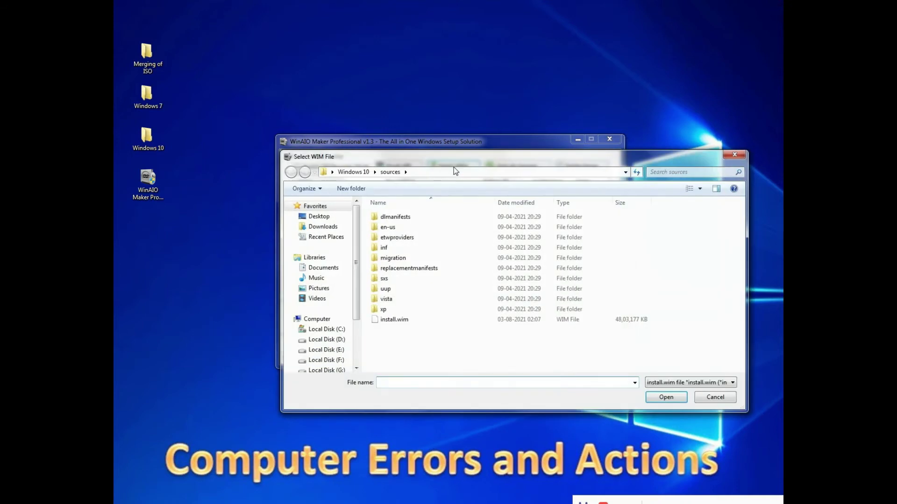
click(324, 218)
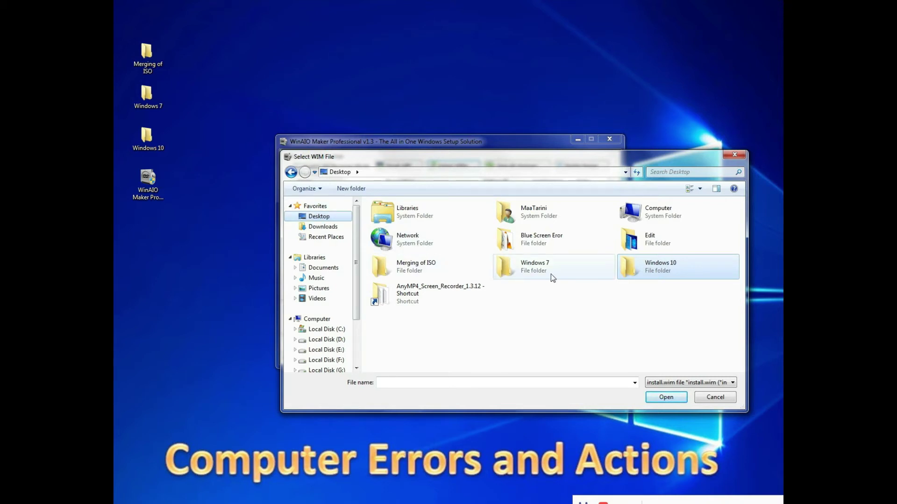
click(504, 271)
double_click(504, 272)
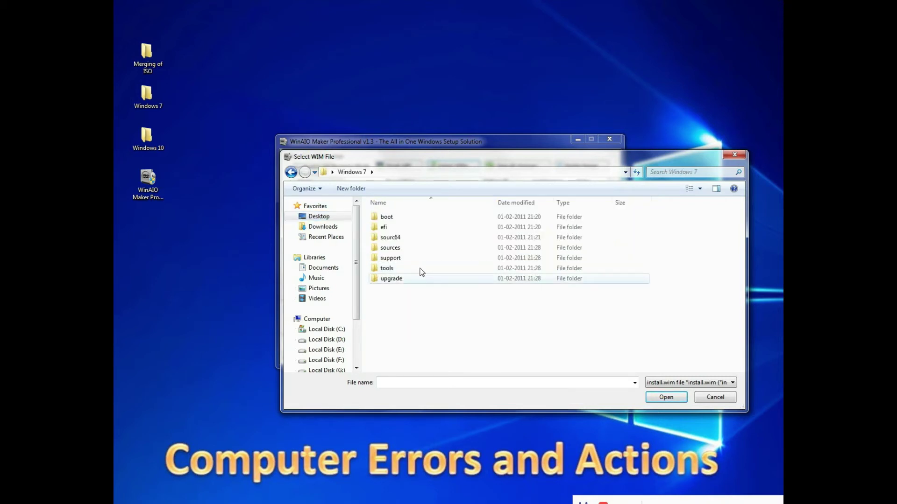
double_click(393, 252)
click(391, 312)
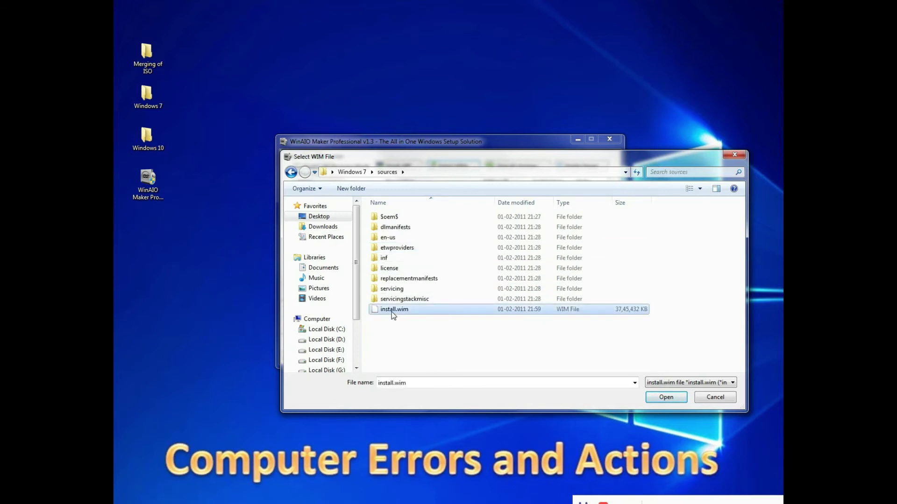
click(663, 398)
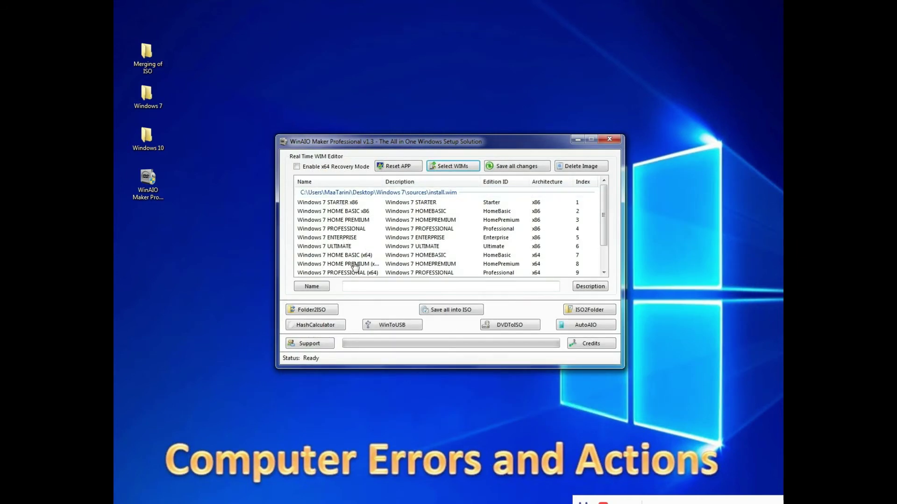
drag(603, 230, 604, 256)
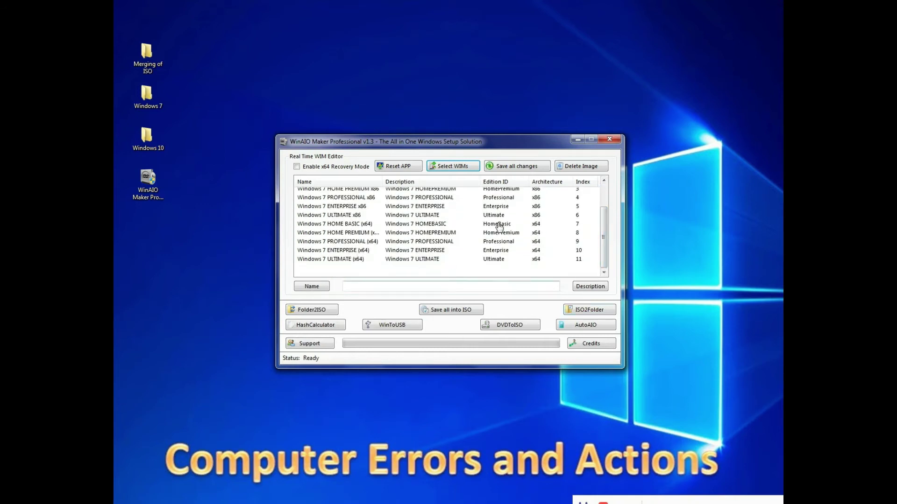
click(147, 140)
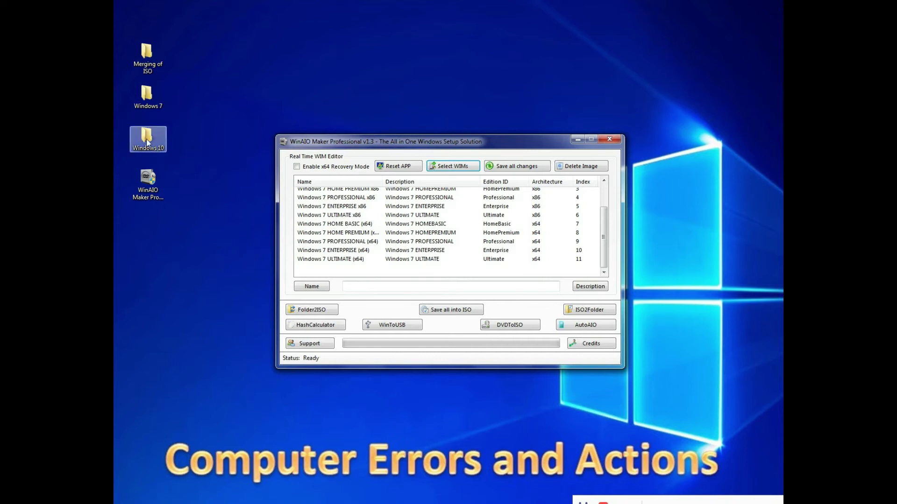
Add Desktop\Windows 10\sources\install.wim and review its 11 x64 editions below Windows 7's
click(460, 168)
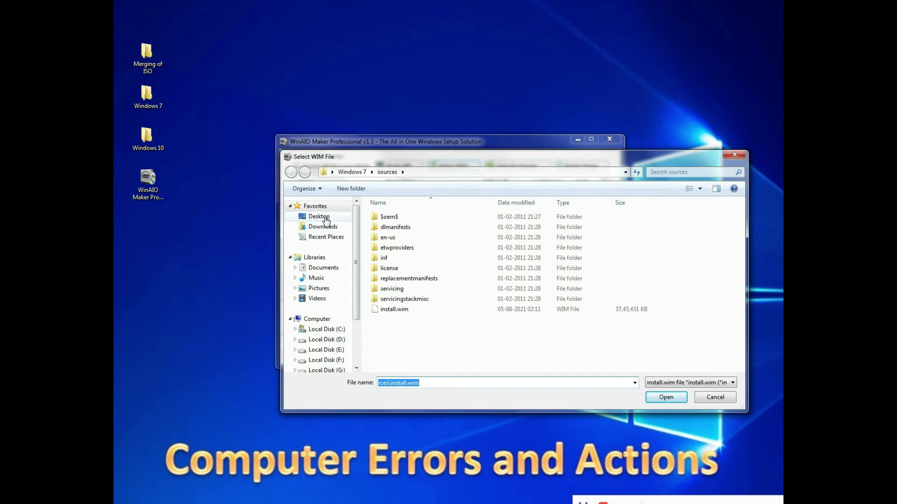
click(326, 219)
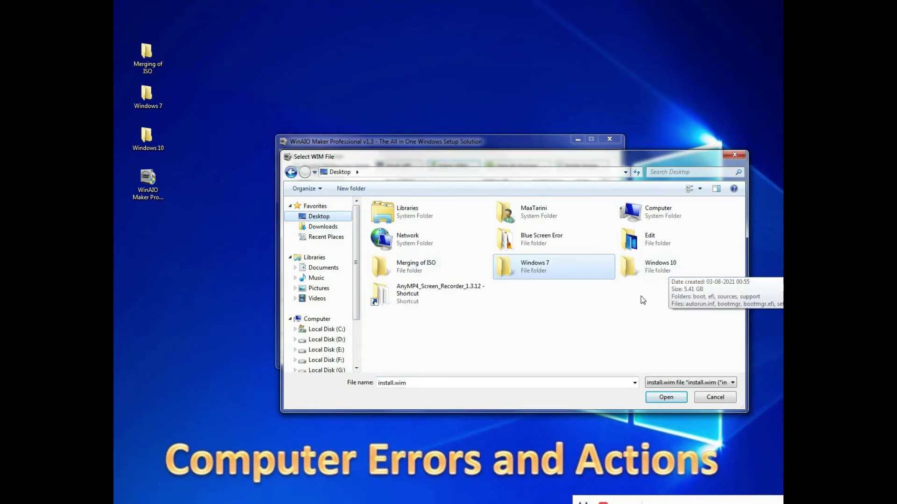
double_click(633, 270)
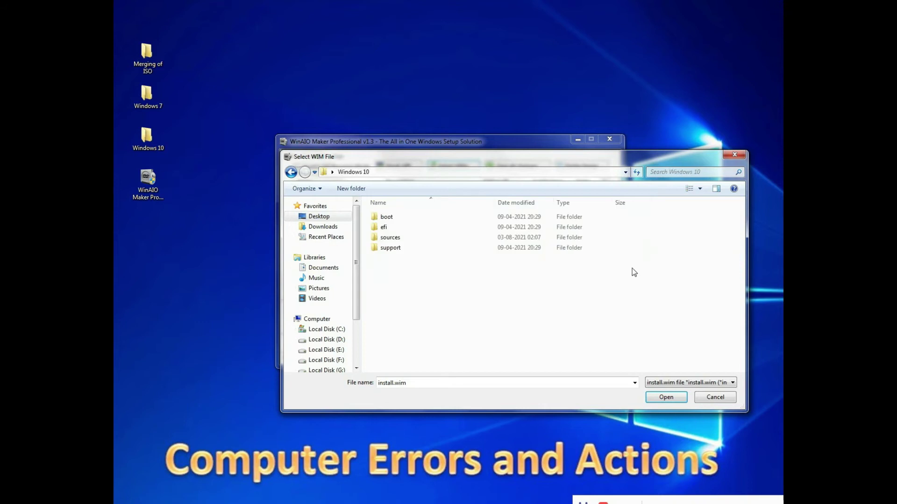
double_click(407, 239)
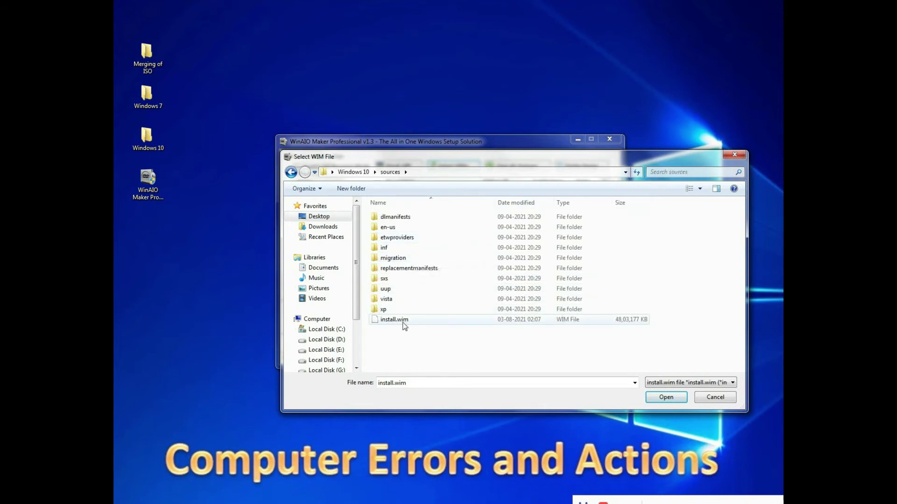
click(387, 322)
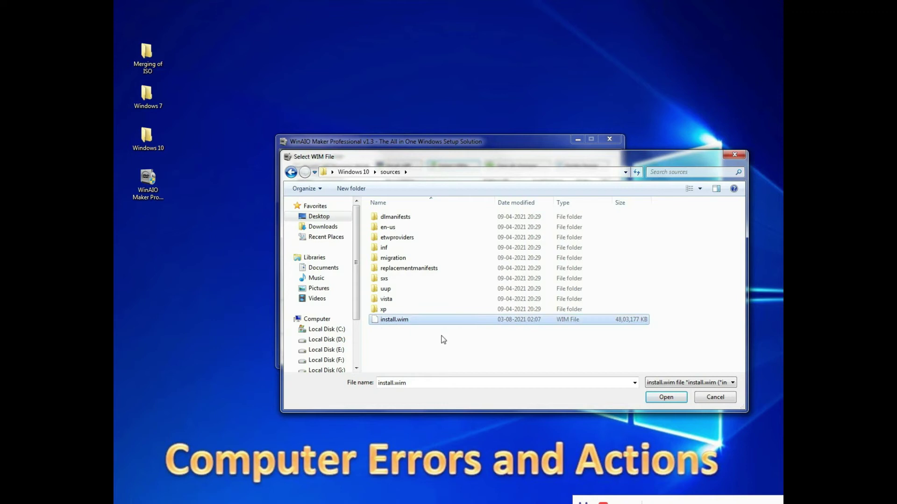
click(668, 399)
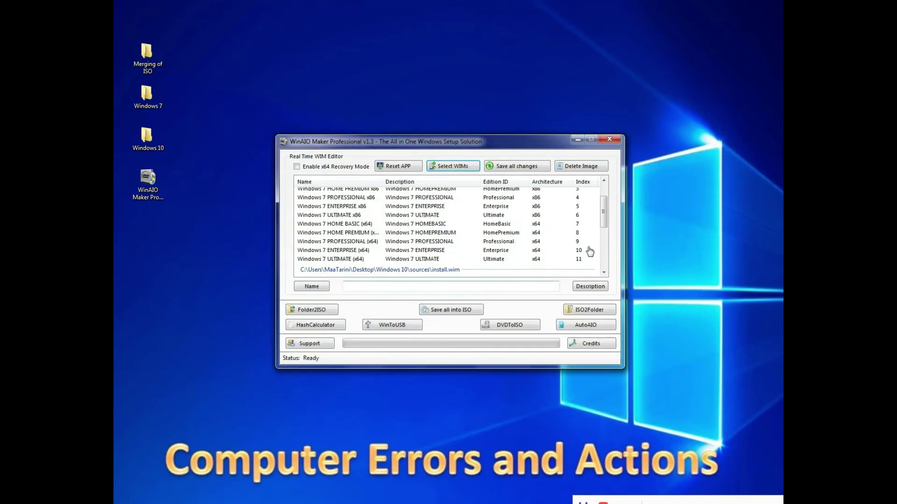
drag(603, 212, 606, 263)
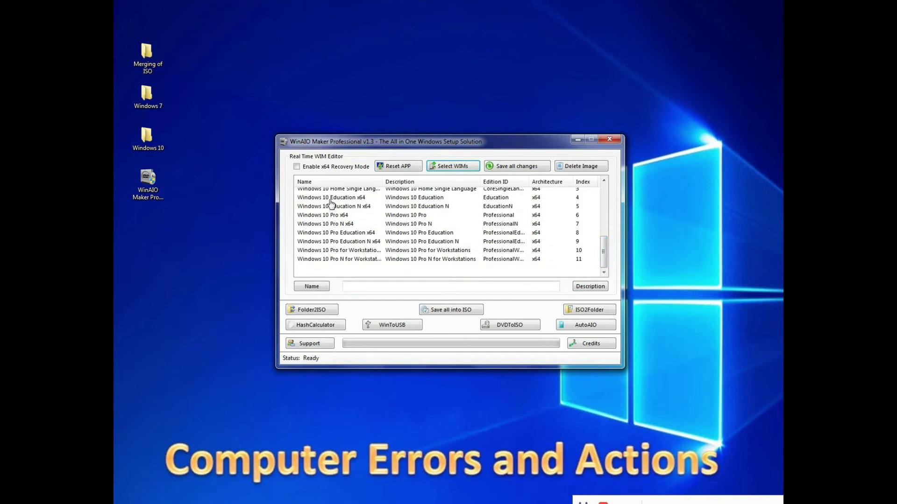
click(603, 181)
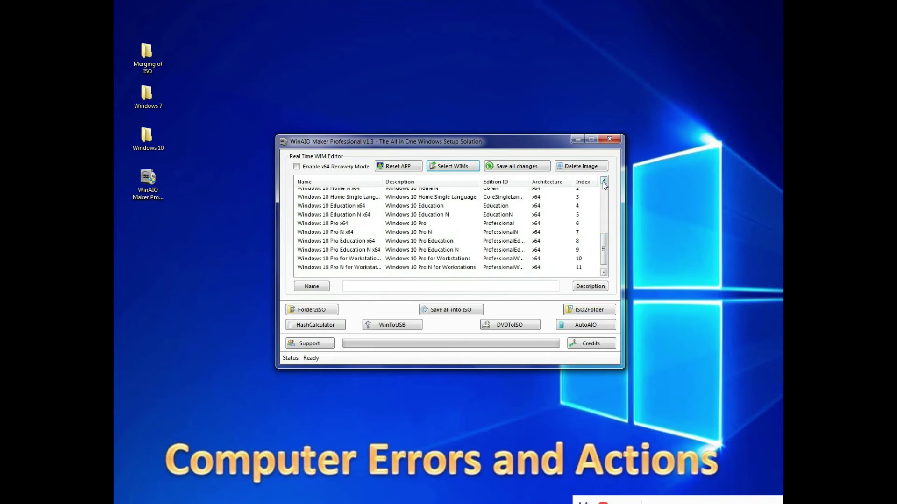
click(603, 181)
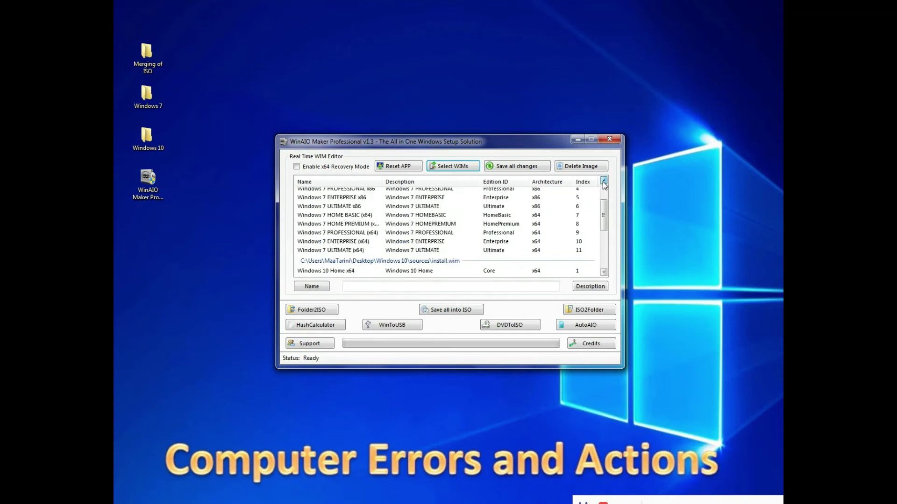
click(603, 181)
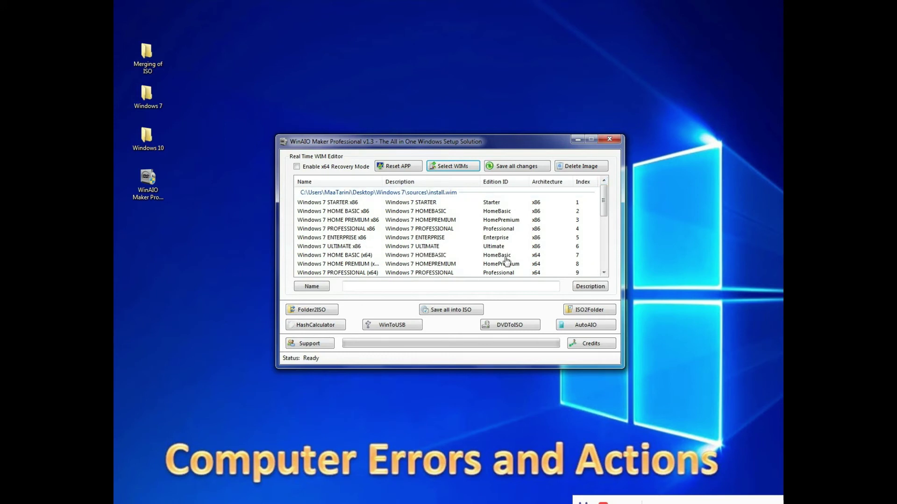
Save all changes into one install.wim, agreeing to clean .cfg/.clg files, and finish
click(515, 168)
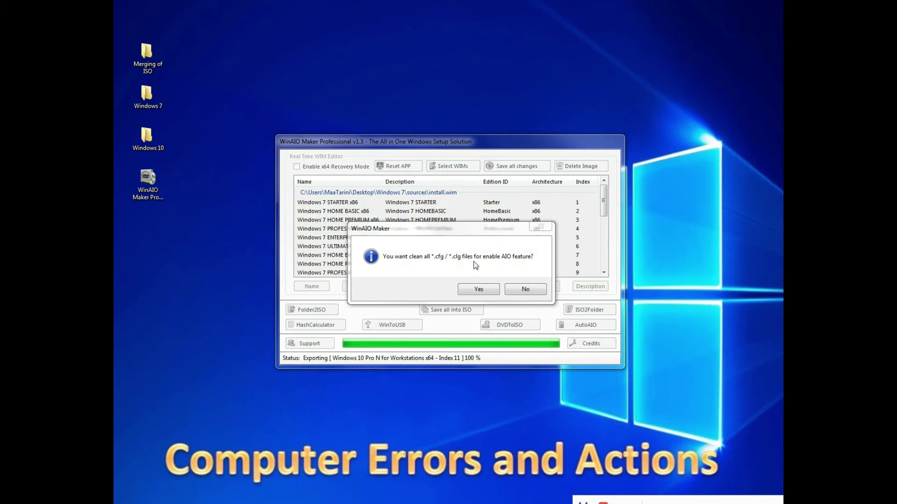
click(488, 290)
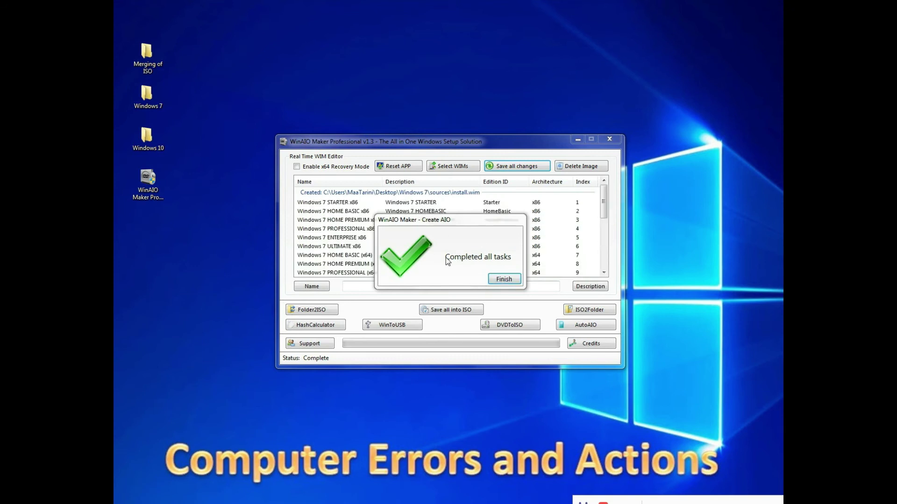
click(505, 280)
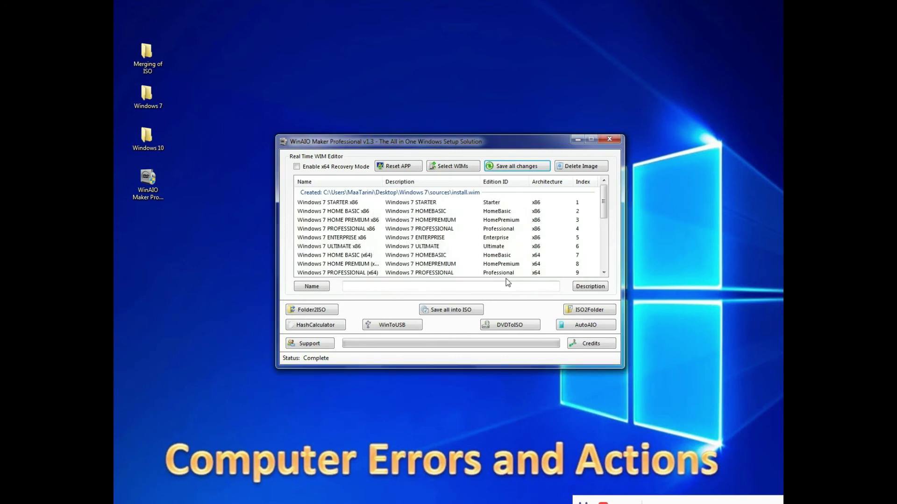
Enter 'Win AIO' as the label in the Save all into ISO tool
click(454, 310)
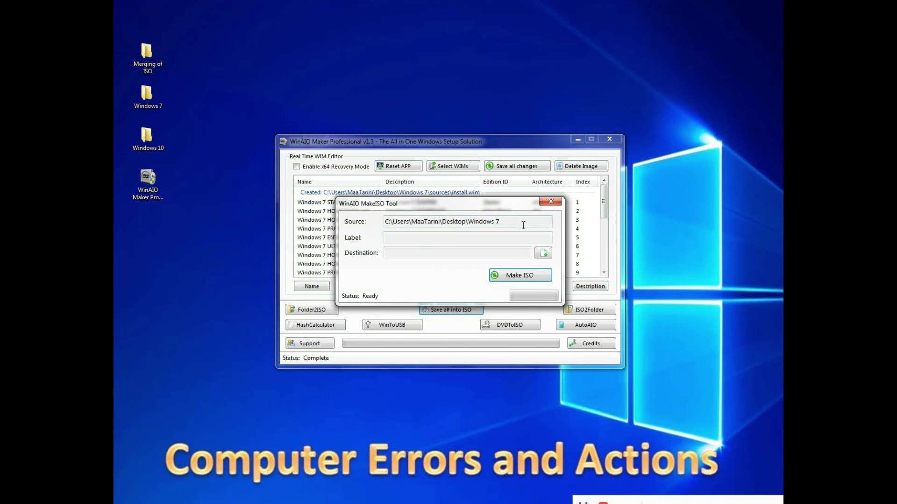
click(537, 237)
text(W)
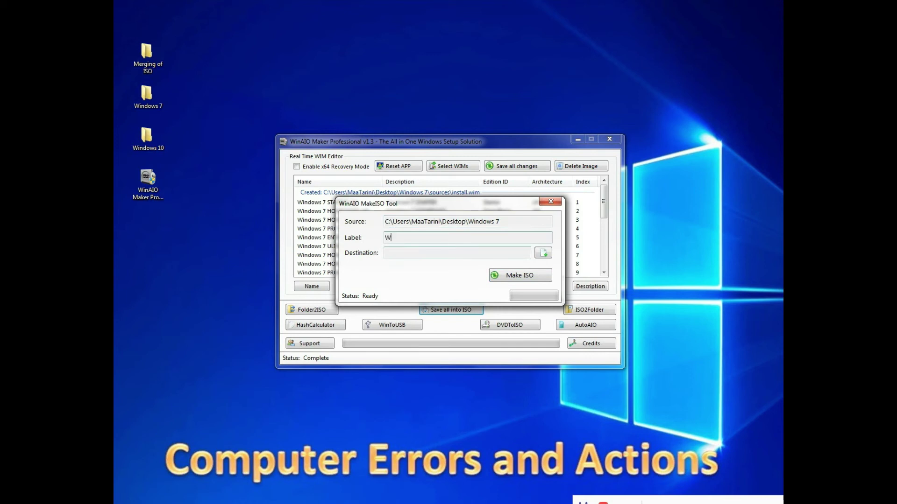
text(in AI)
text(O)
click(403, 255)
Cancel the Desktop destination picker and attempt Make ISO without a destination
click(542, 254)
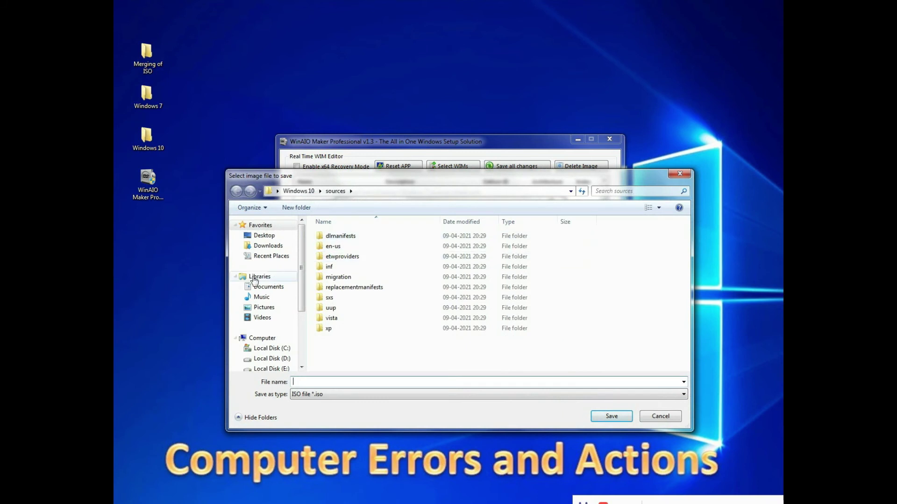
click(265, 236)
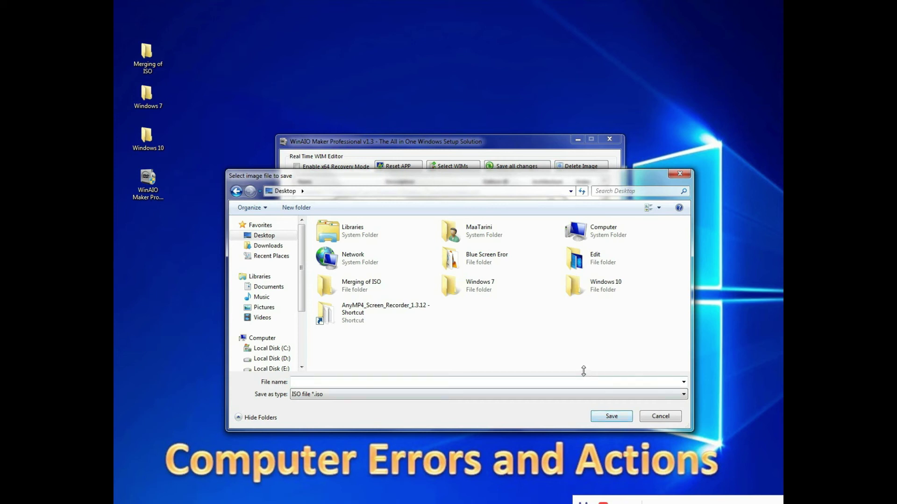
click(659, 416)
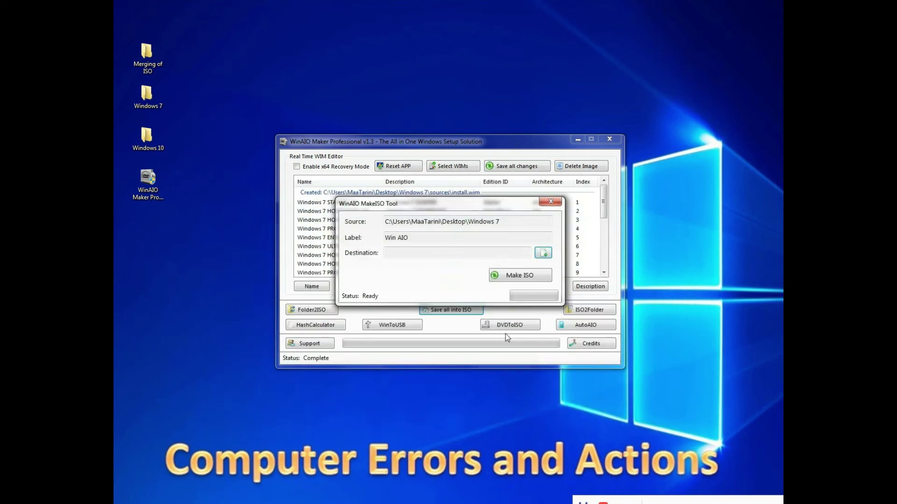
click(516, 280)
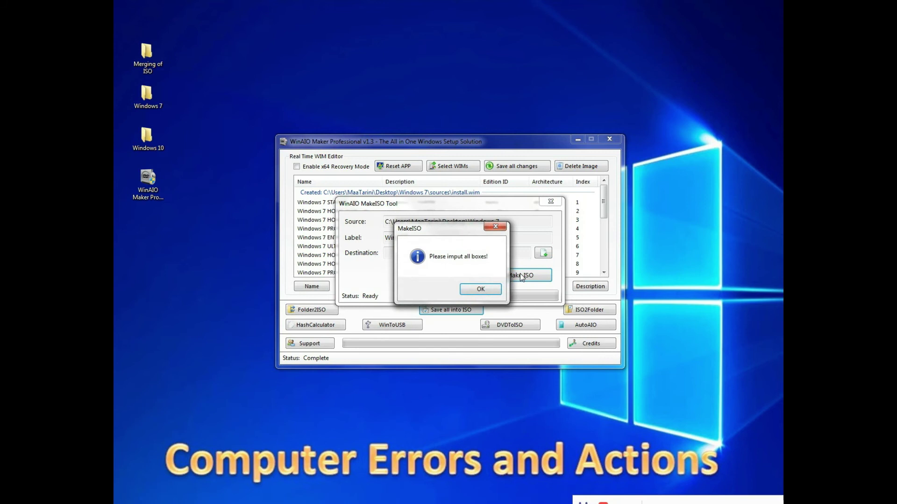
Dismiss the warning and set the ISO destination to 'Win AIO 7&10.iso' on the Desktop
click(481, 289)
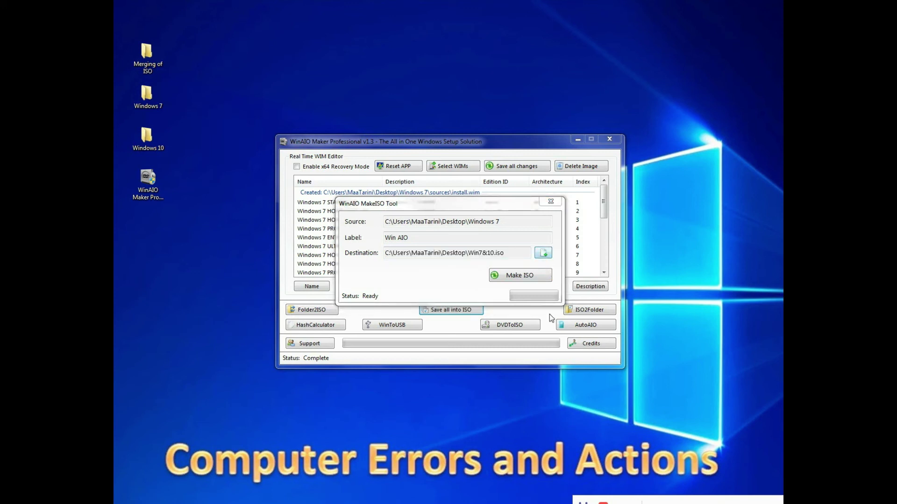
click(542, 253)
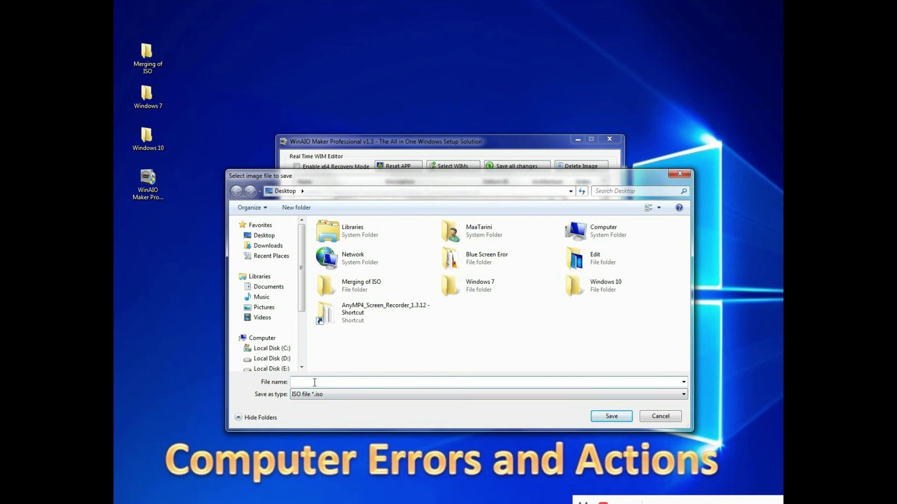
text(W)
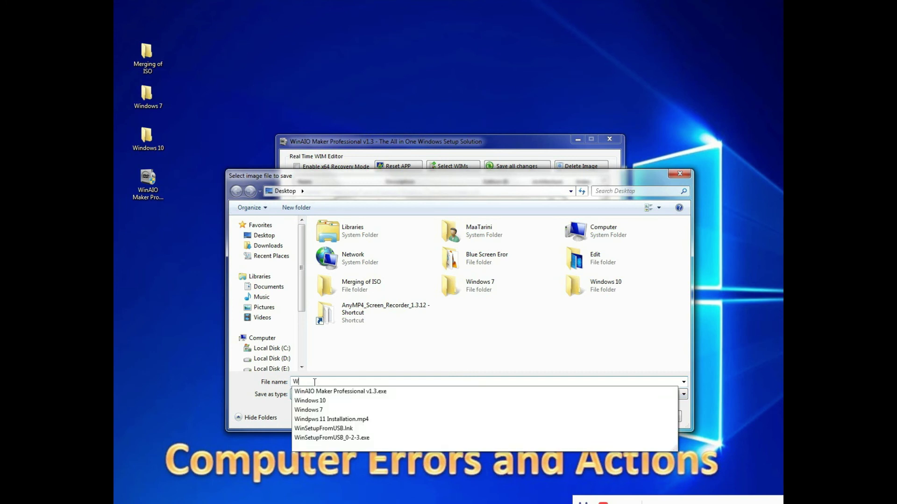
text(in A)
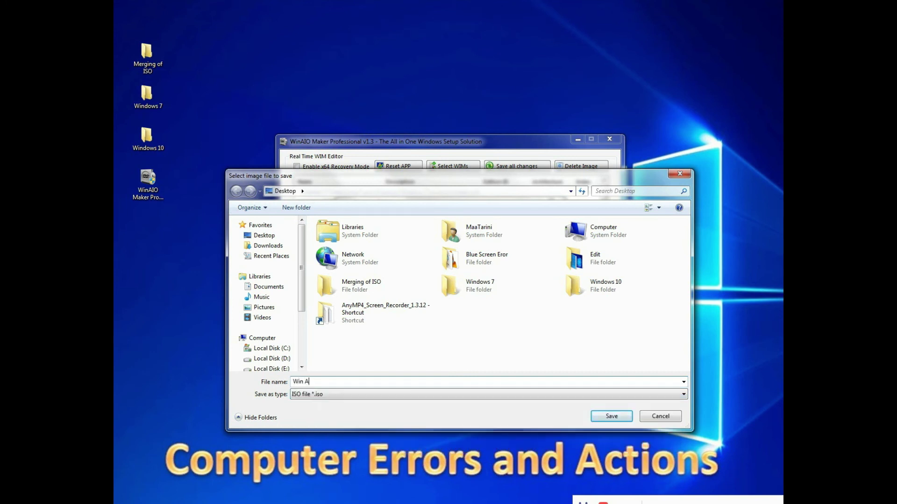
text(IO 7)
text(&10)
click(611, 416)
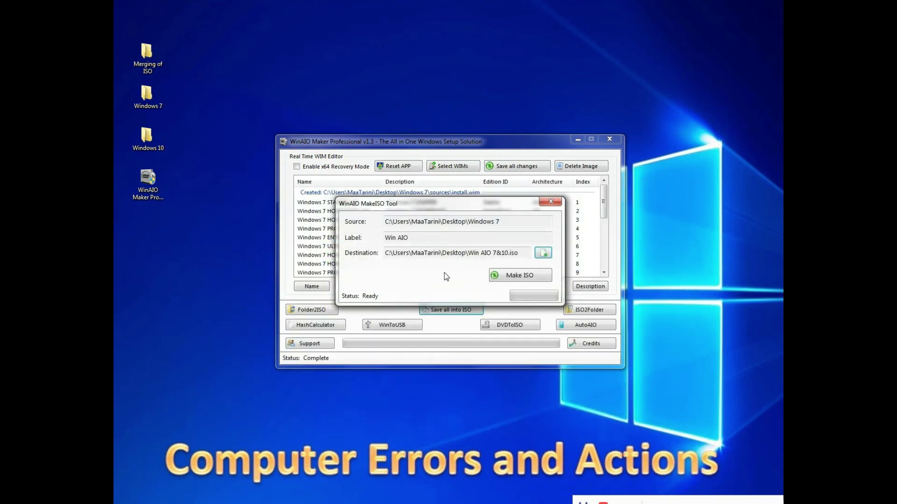
Build Win AIO 7&10.iso, acknowledge the success message, and close the MakeISO tool
click(518, 278)
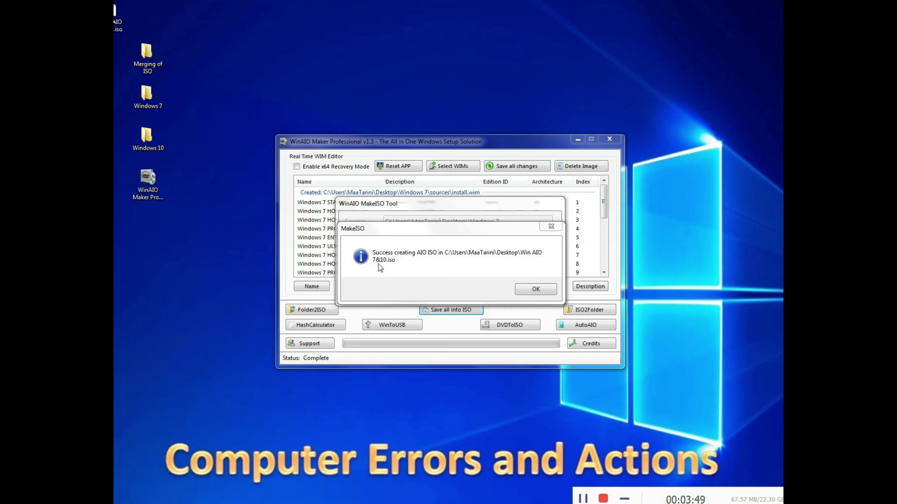
click(542, 290)
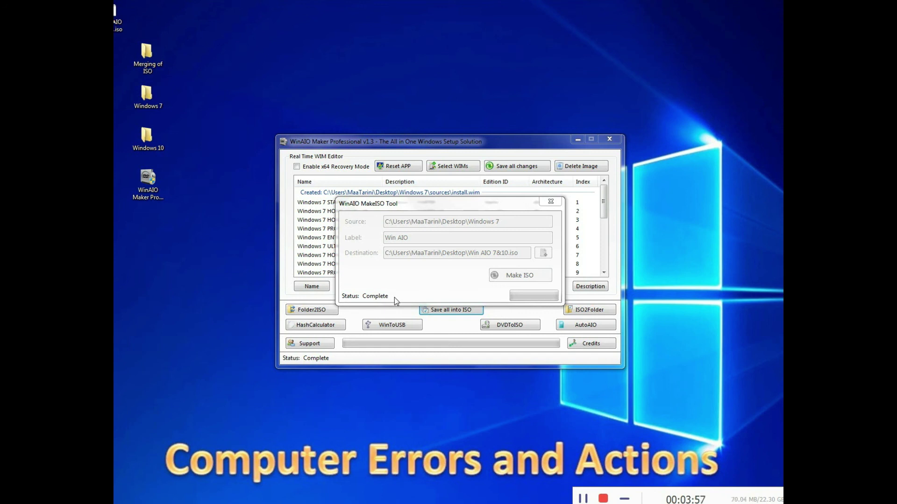
click(551, 203)
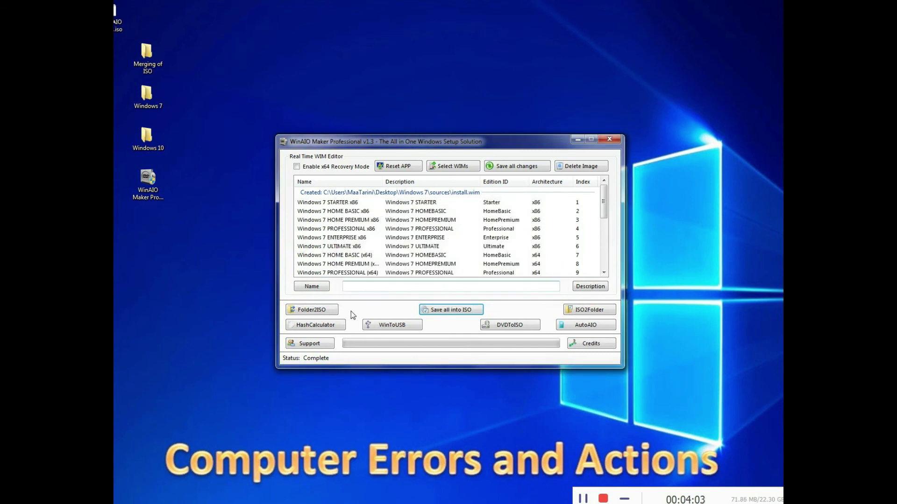
Close WinAIO Maker and move the Win AIO 7&10.iso icon below the other desktop icons
click(609, 143)
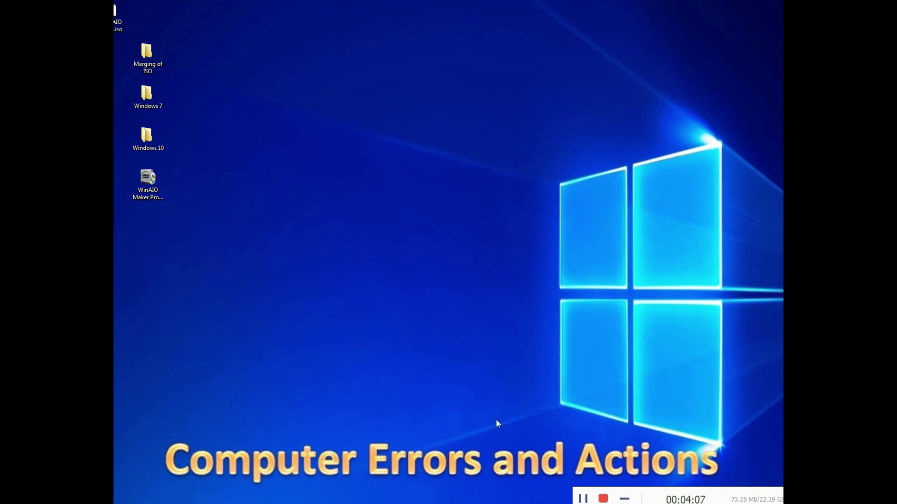
drag(117, 14, 148, 222)
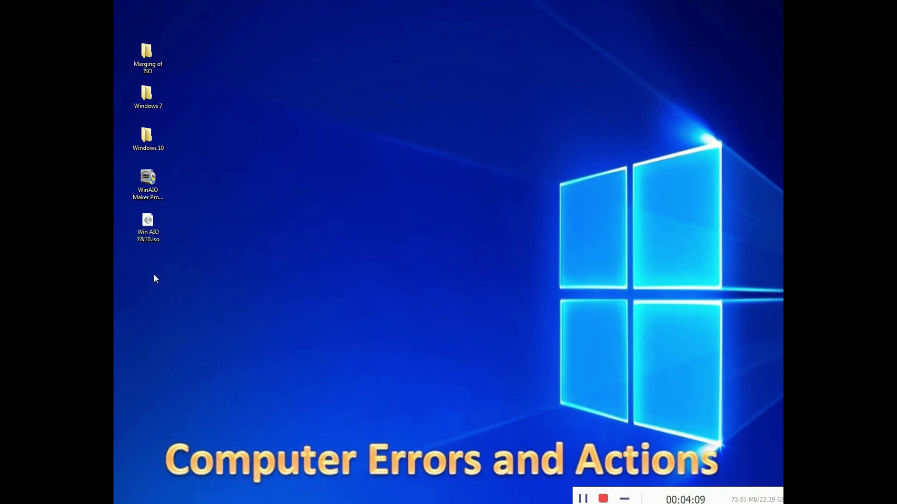
click(151, 241)
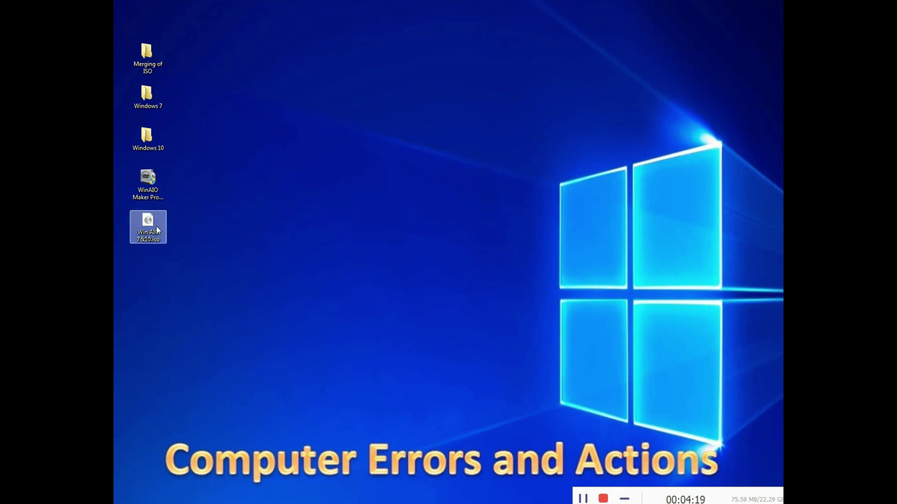
click(178, 423)
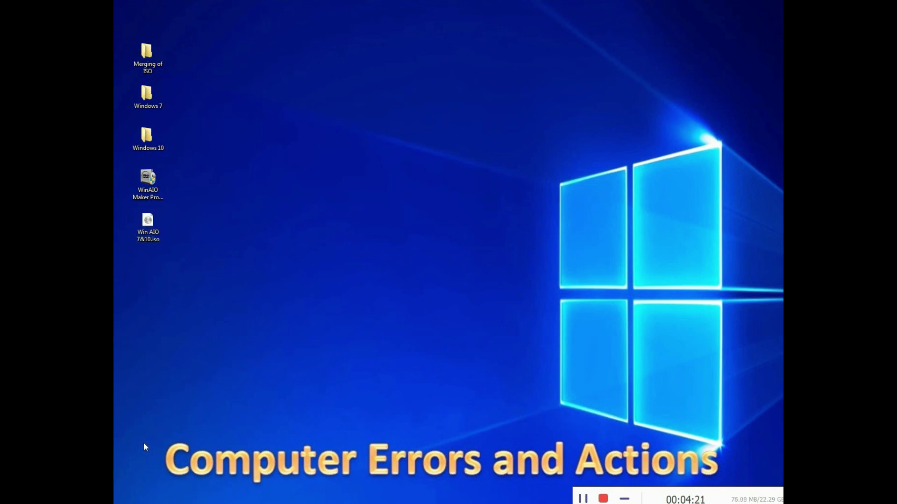